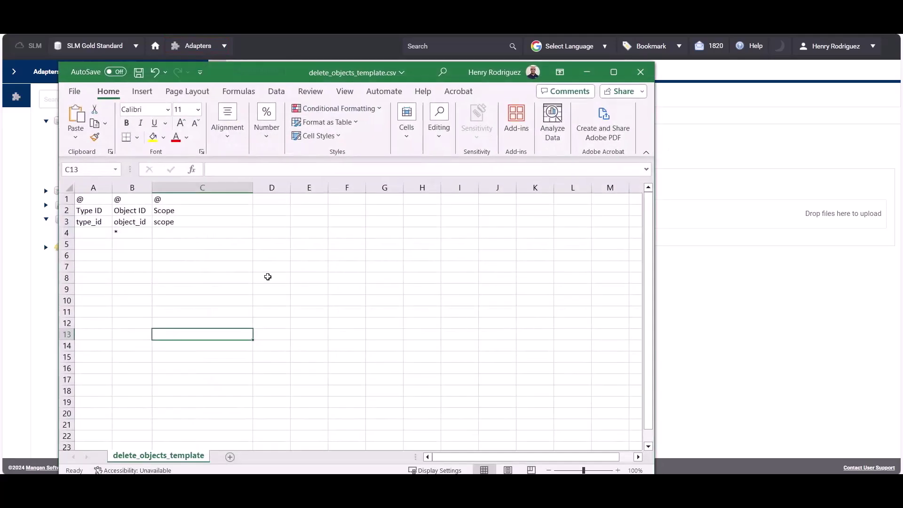
Review the type_id, object_id and scope headers in row 3 of the delete objects template, and minimize the workbook
left_click(102, 222)
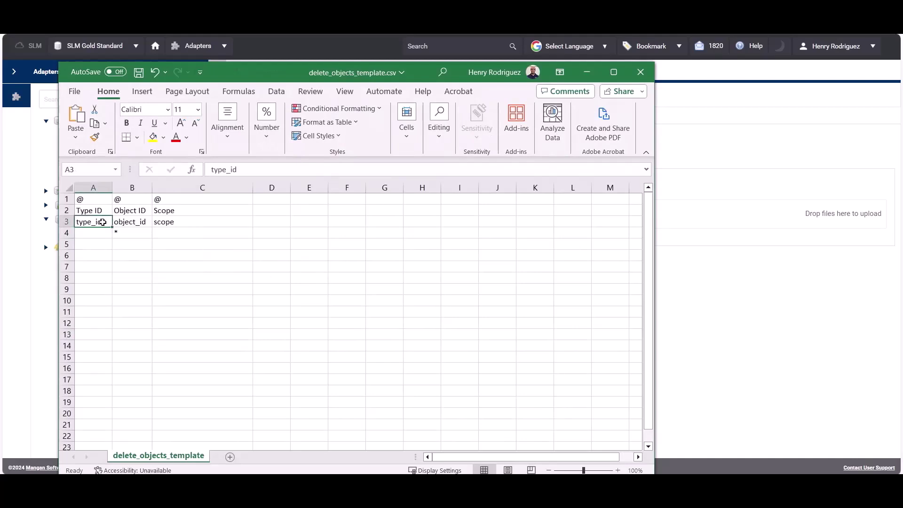
left_click(126, 221)
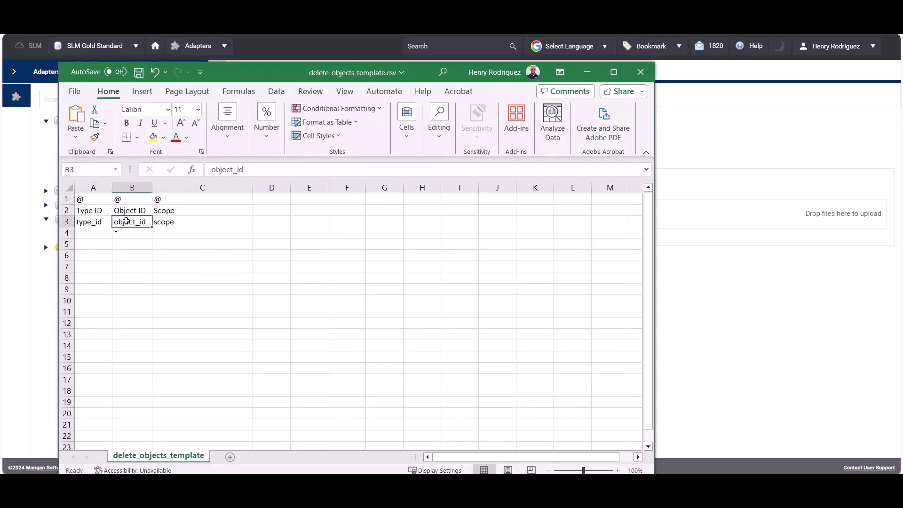
left_click(172, 222)
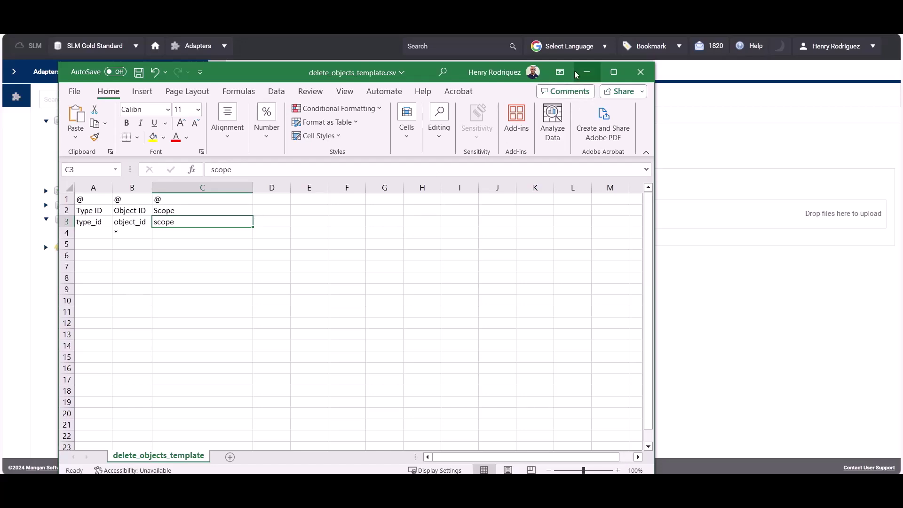
left_click(586, 72)
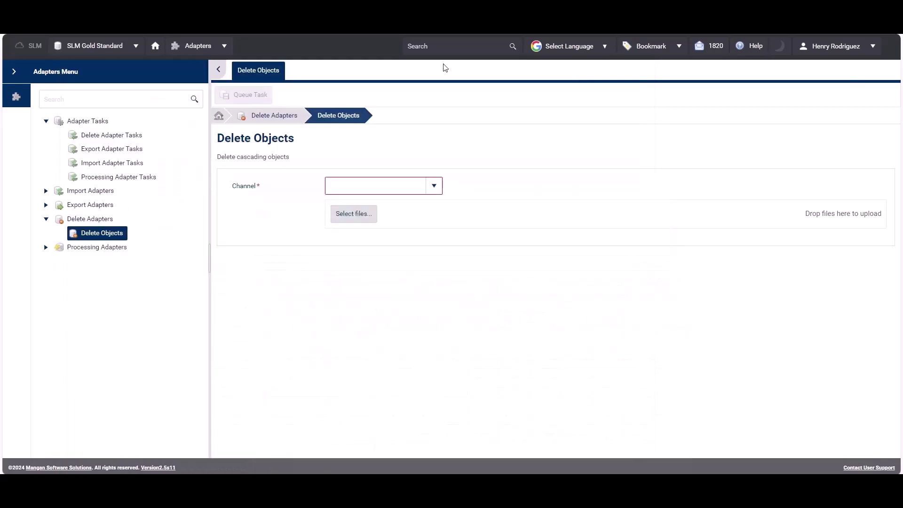
Open ALARM-123_T1_C1 under Houston's 10-CRUDE-UNIT in the Instrumented Systems module, and place the template workbook clear of the object tree
left_click(226, 47)
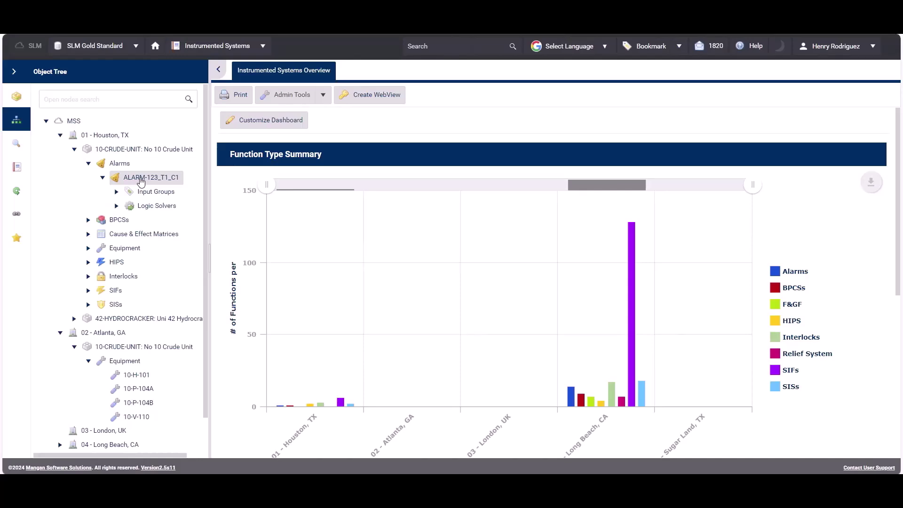
left_click(141, 179)
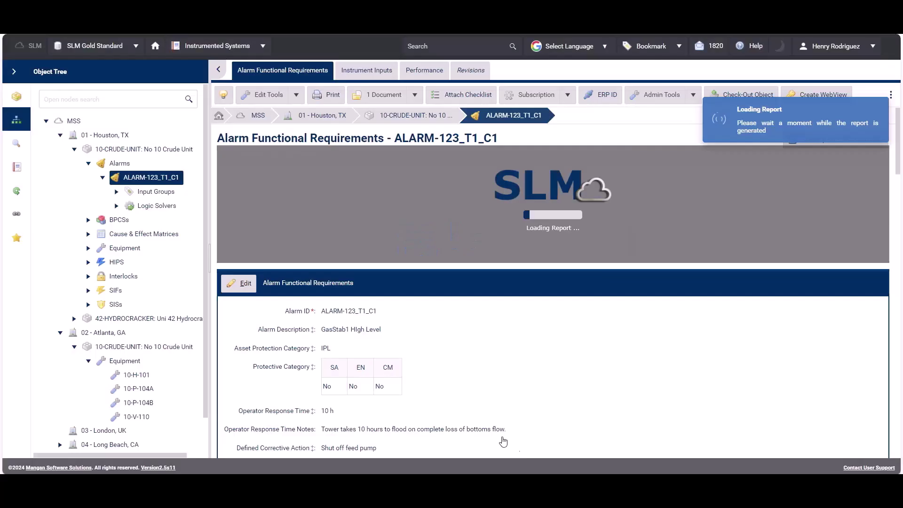
key("alt+Tab")
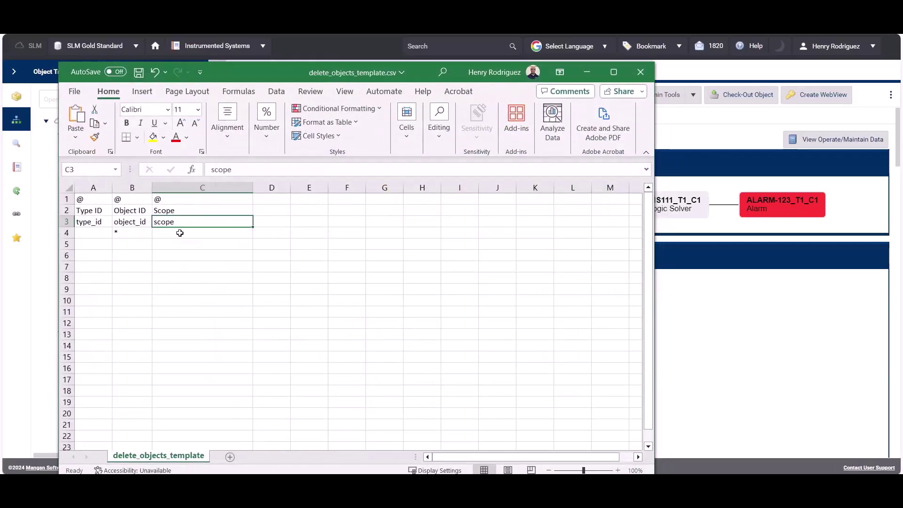
left_click_drag(250, 72, 519, 78)
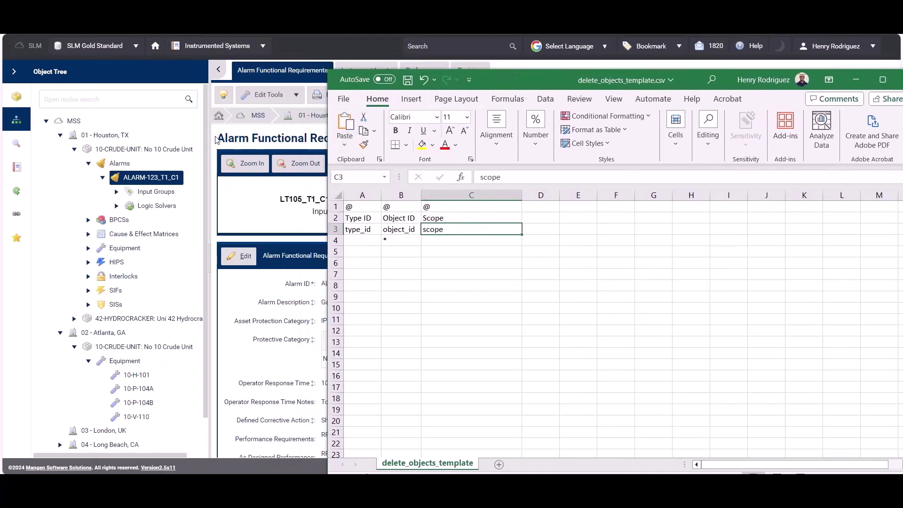
Show the details of ALARM-123_T1_C1 and copy its Alarm ID into cell B5 of the template
left_click(216, 137)
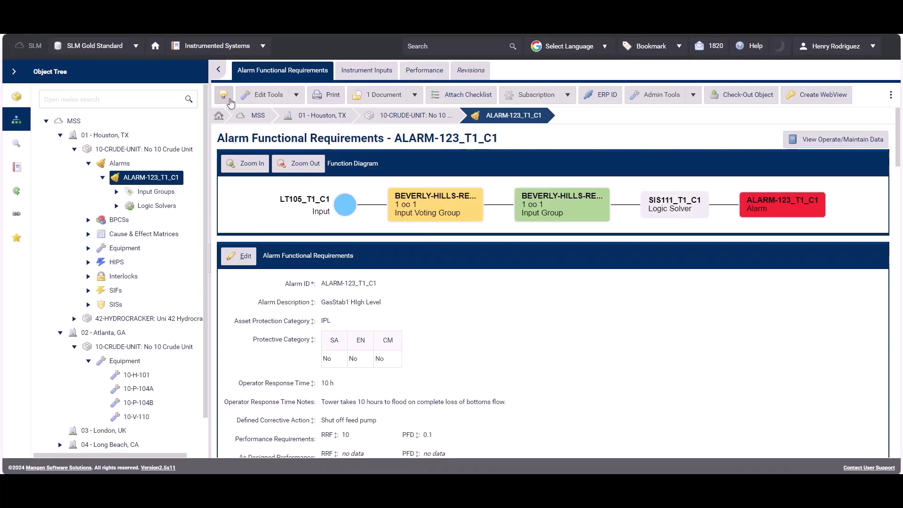
left_click(230, 101)
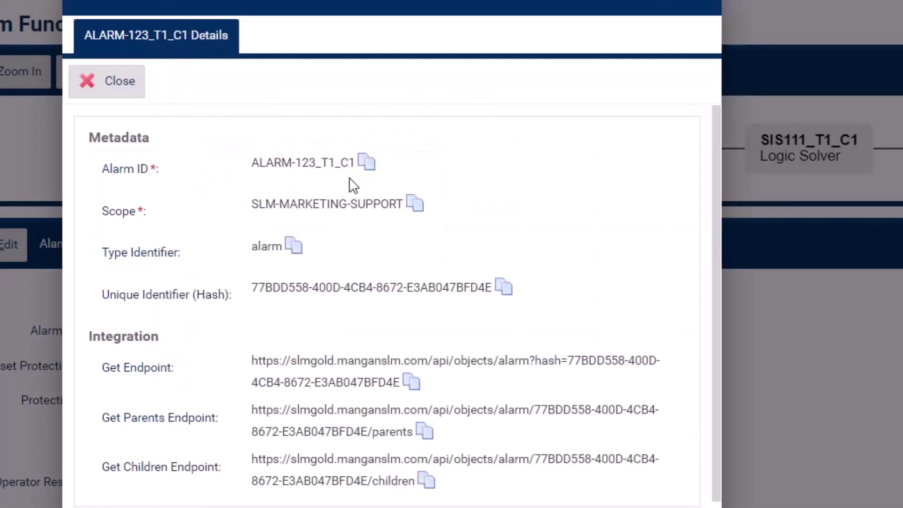
left_click(367, 162)
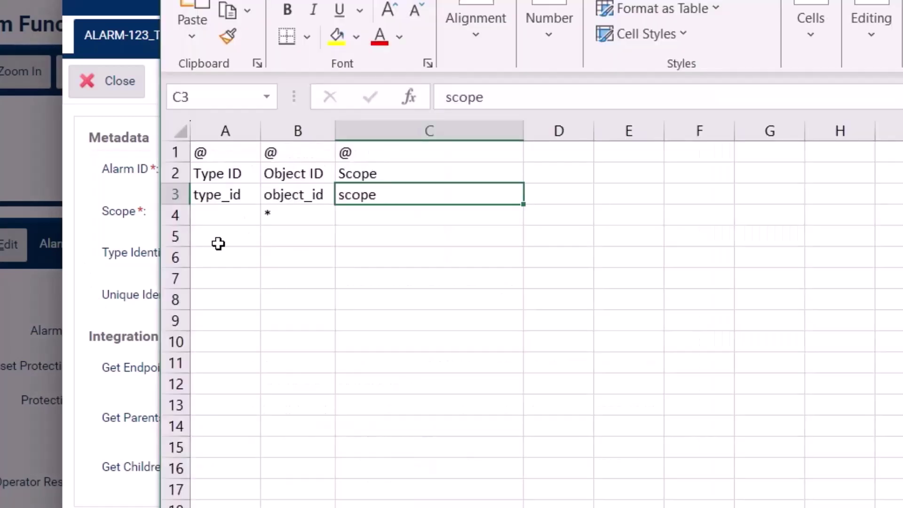
left_click(287, 231)
left_click(481, 94)
key("ctrl+v")
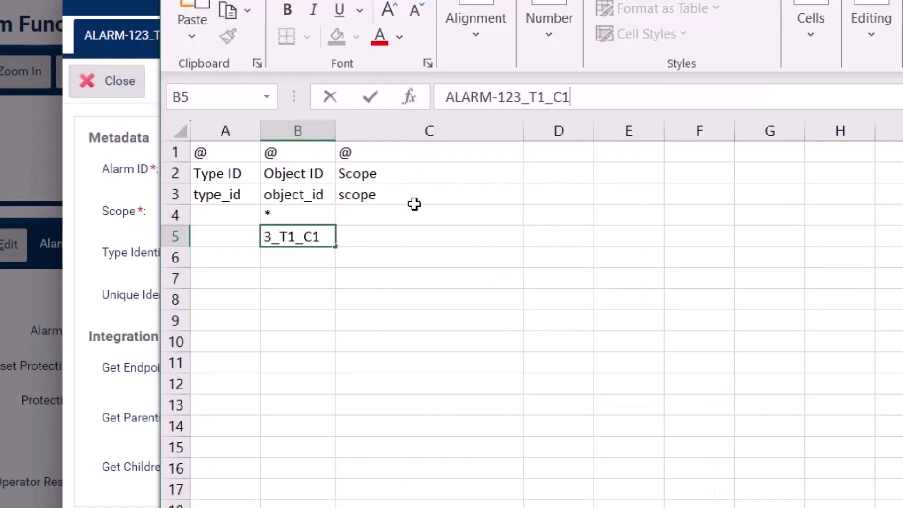
left_click(368, 252)
Enter the alarm's scope, SLM-MARKETING-SUPPORT, in cell C5 of the template
left_click(391, 235)
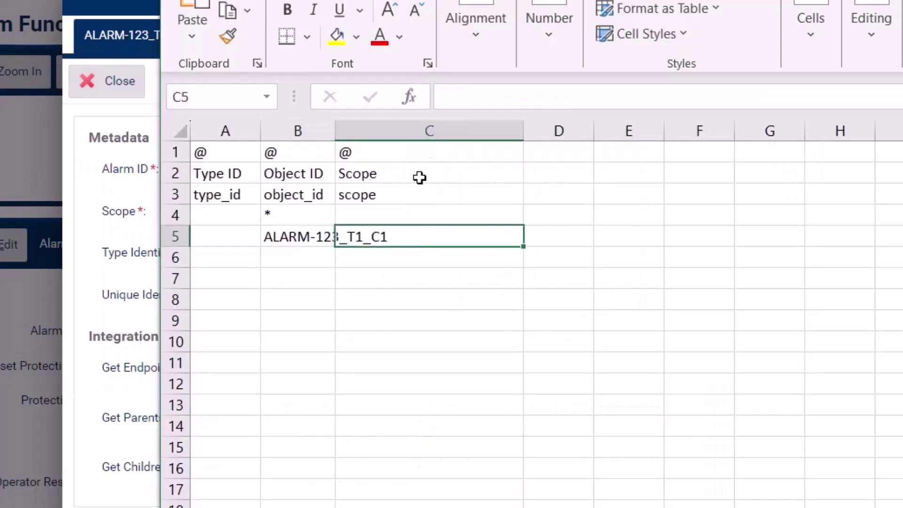
left_click(494, 97)
key("ctrl+v")
Copy the type identifier "alarm" into cell A5 of the template and close the alarm details
left_click(132, 351)
left_click(293, 255)
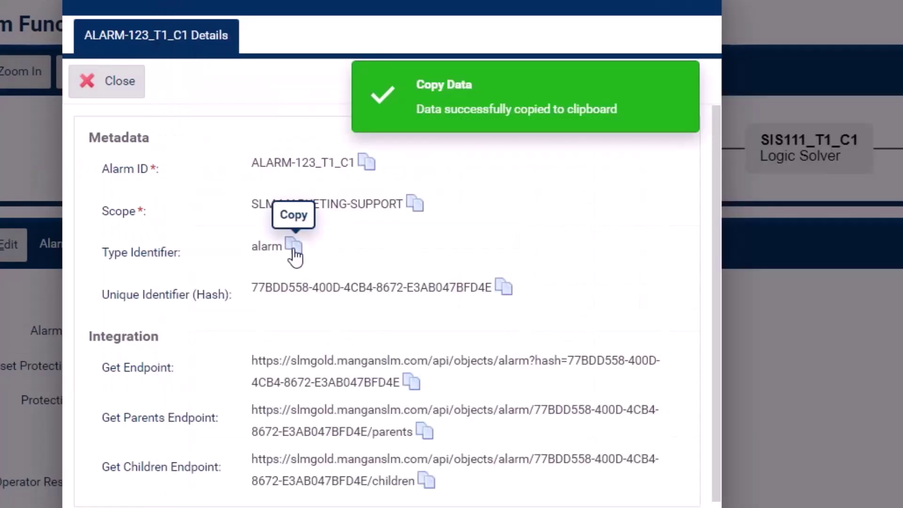
left_click(228, 244)
left_click(226, 238)
left_click(499, 99)
key("ctrl+v")
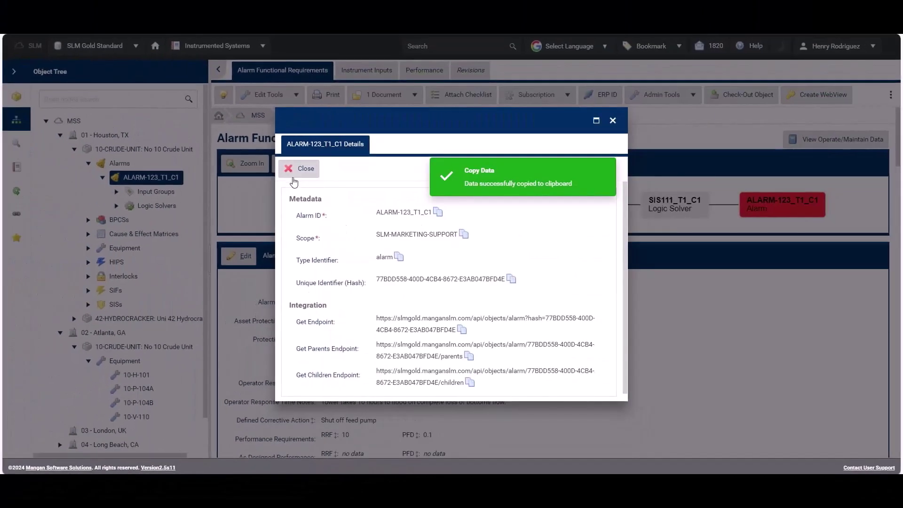
left_click(293, 173)
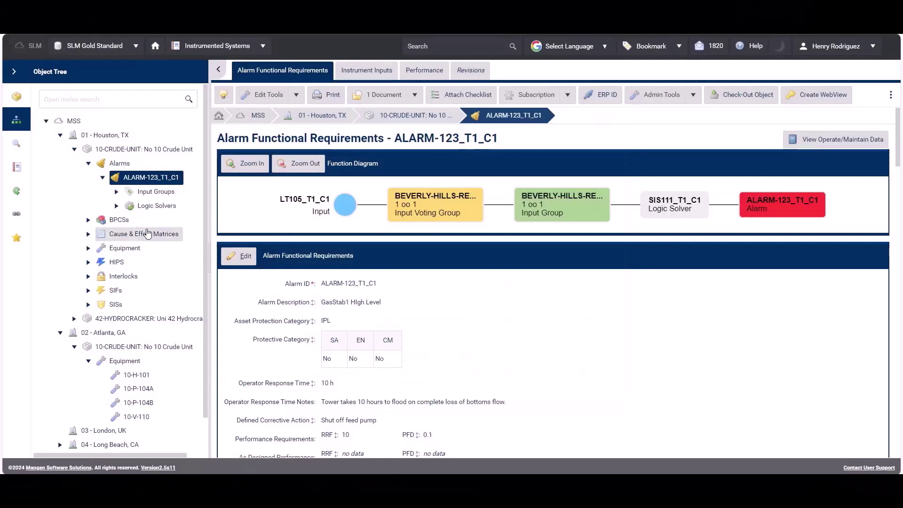
Show the details of equipment 10-H-101 under Atlanta and copy its type identifier "equipment" into cell A6 of the template
scroll(144, 231, "down", 1)
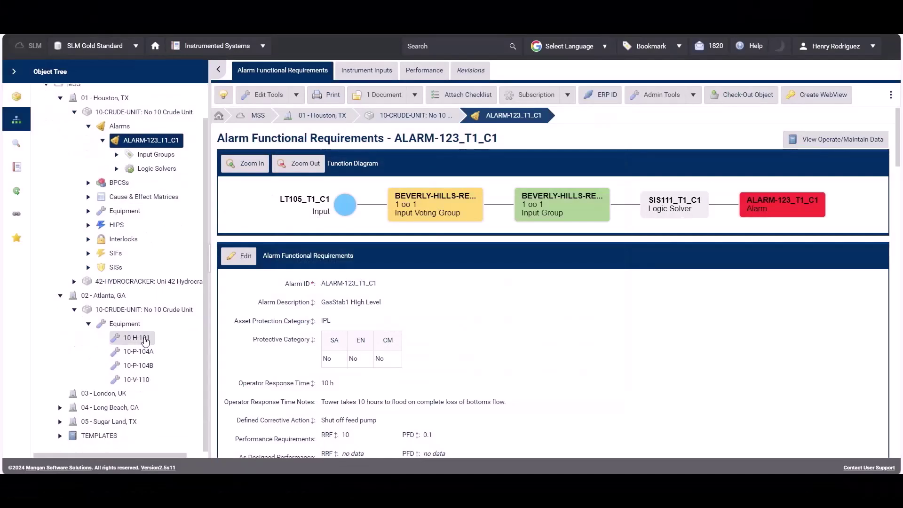
left_click(145, 342)
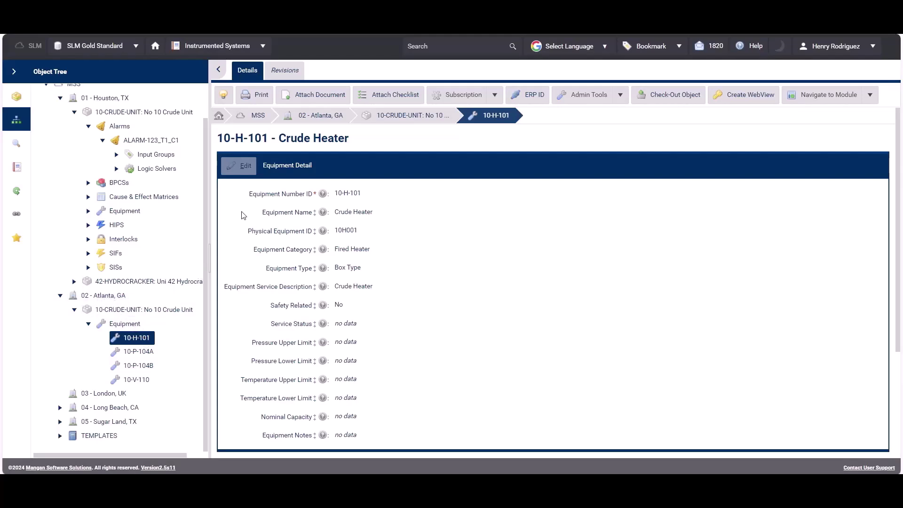
left_click(224, 96)
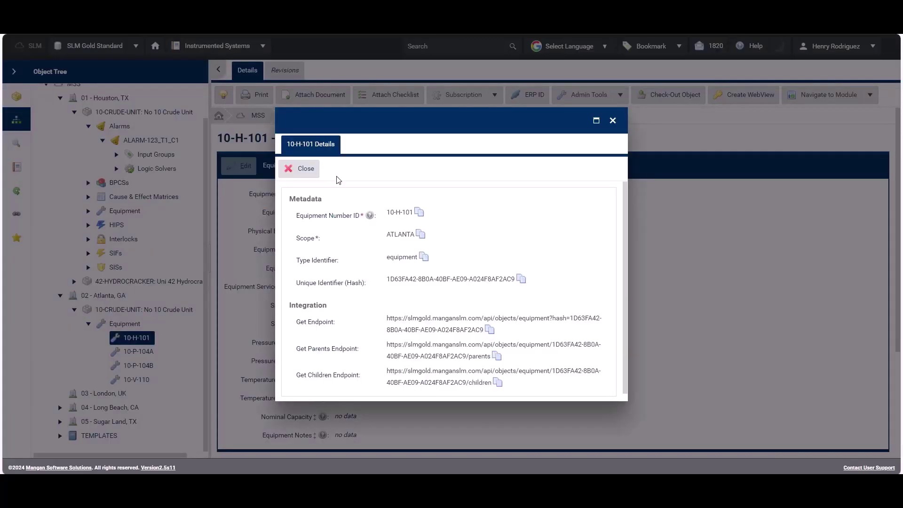
left_click(423, 257)
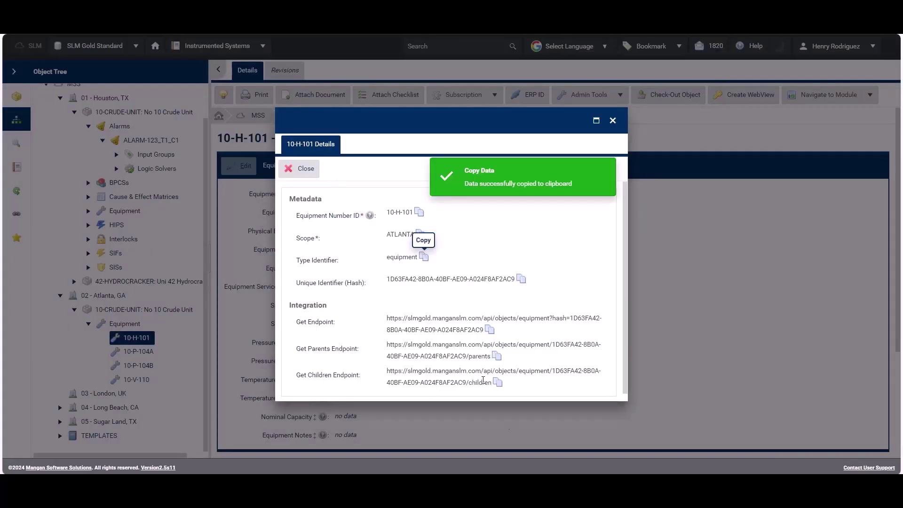
key("alt+Tab")
left_click(359, 264)
key("ctrl+v")
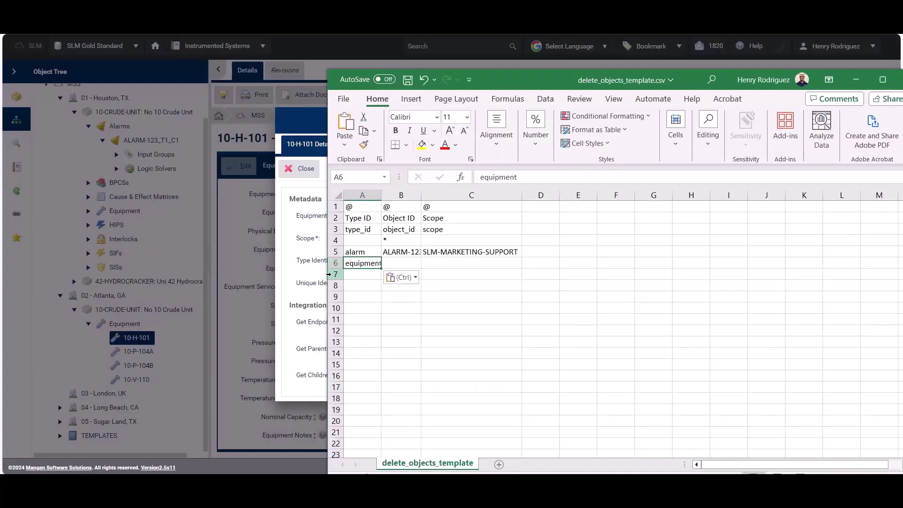
Copy the Equipment Number ID 10-H-101 into cell B6 of the template
left_click(315, 281)
left_click(419, 212)
key("alt+Tab")
left_click(404, 265)
key("ctrl+v")
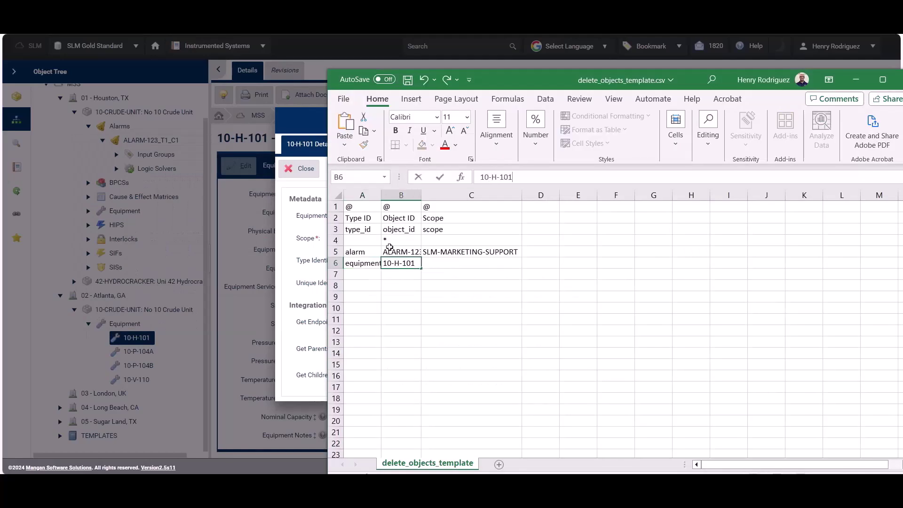
Copy the equipment's scope ATLANTA into cell C6 and save delete_objects_template.csv
left_click(322, 282)
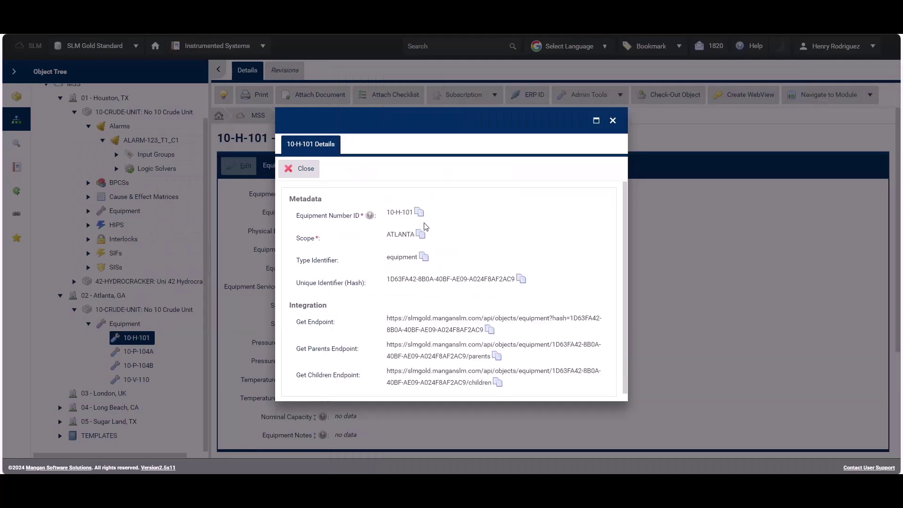
left_click(421, 235)
key("alt+Tab")
key("Tab")
key("ctrl+v")
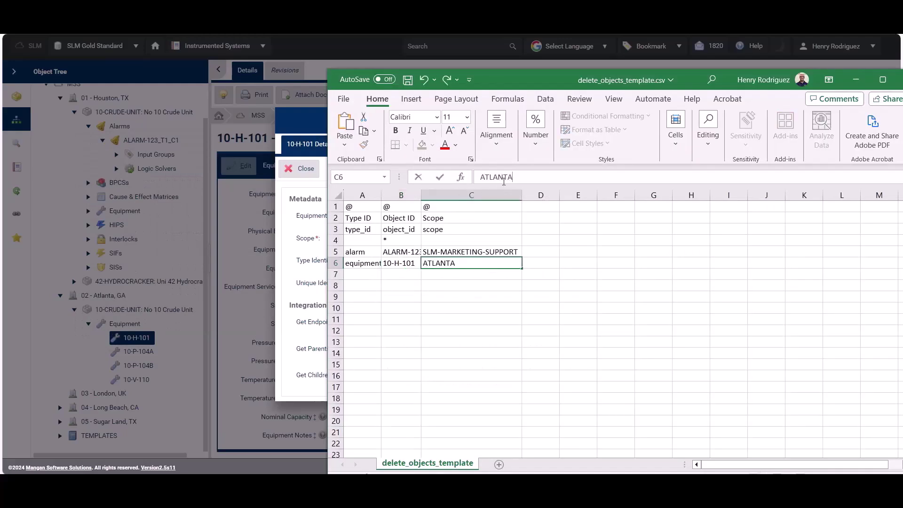
key("ctrl+s")
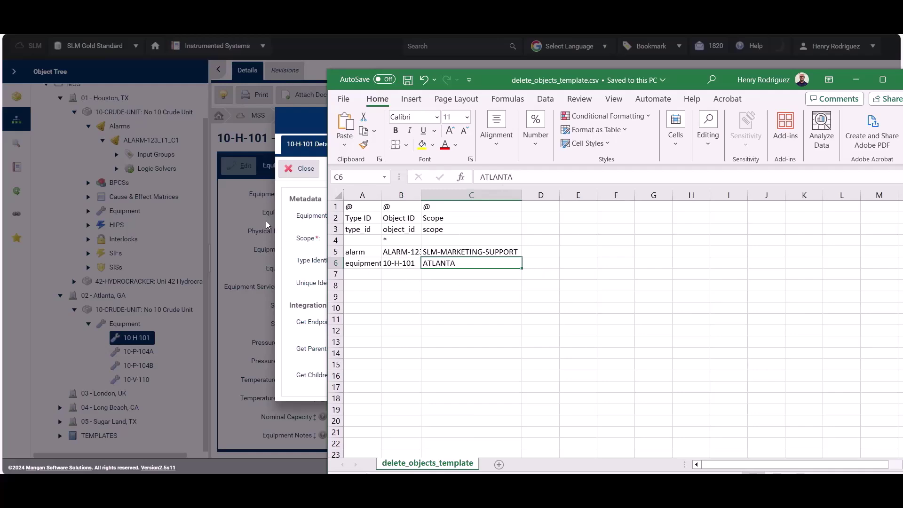
Close the 10-H-101 details and go back to the Delete Objects adapter in the Adapters module
left_click(299, 169)
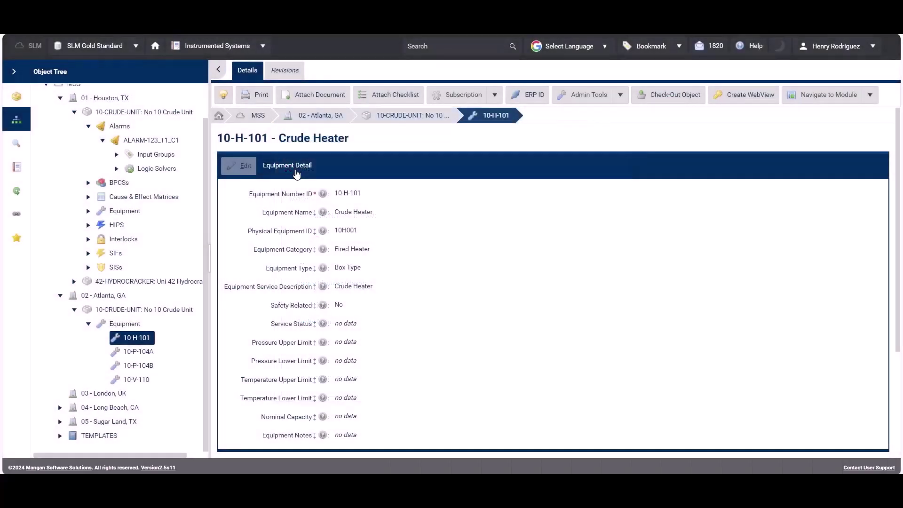
left_click(229, 51)
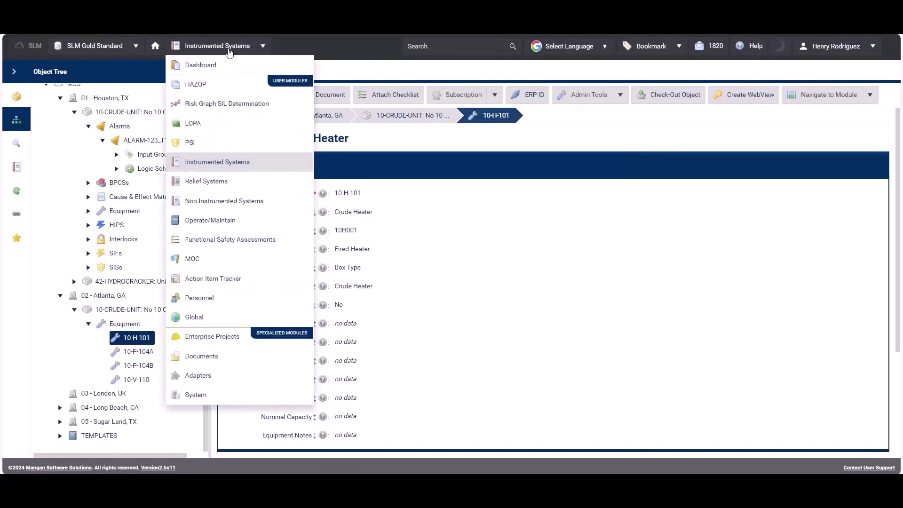
left_click(235, 376)
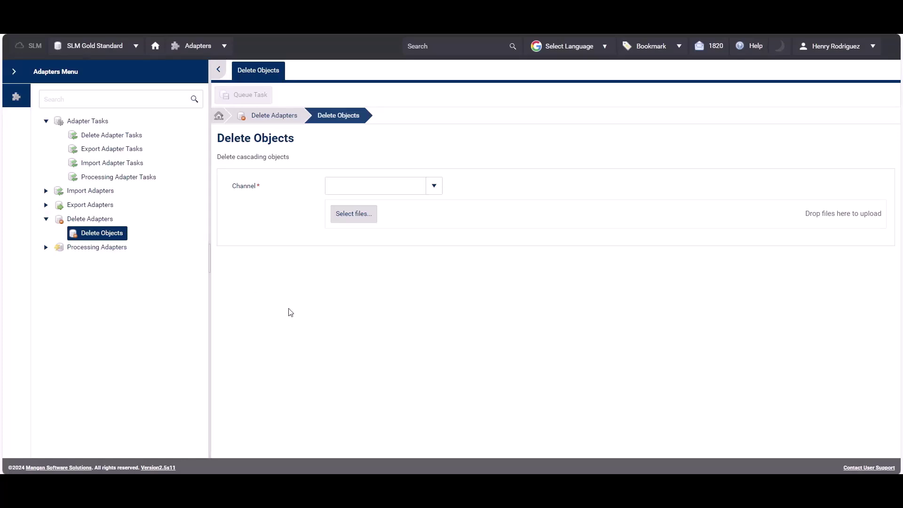
Set the channel to master and queue the Delete Objects task with delete_objects_template.csv from the Downloads folder
left_click(433, 188)
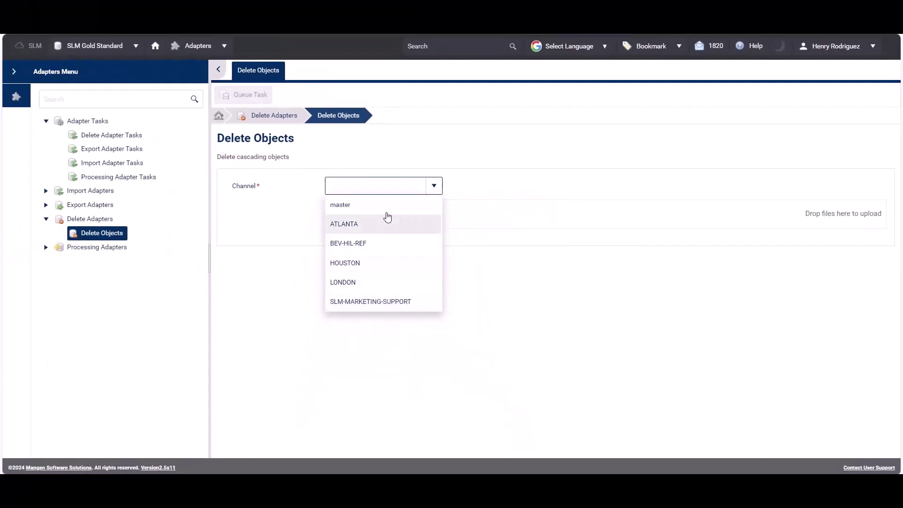
left_click(356, 206)
left_click(356, 213)
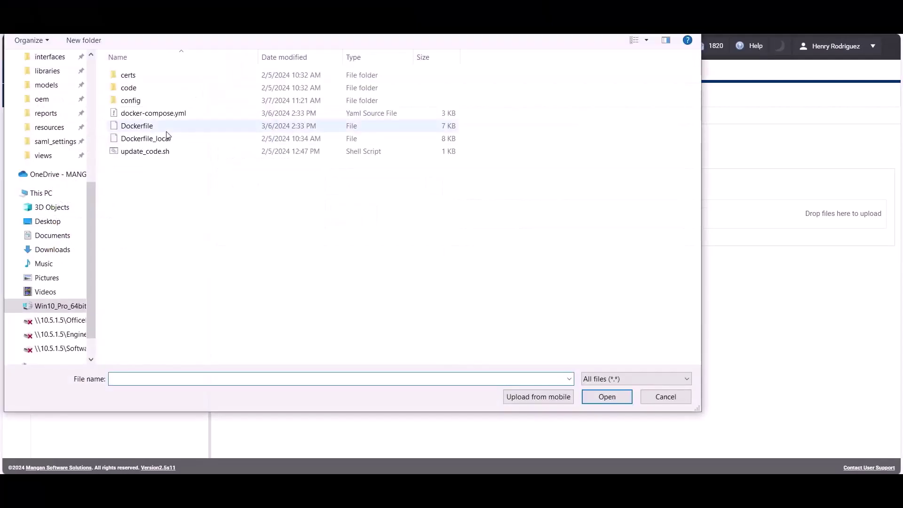
scroll(67, 112, "up", 6)
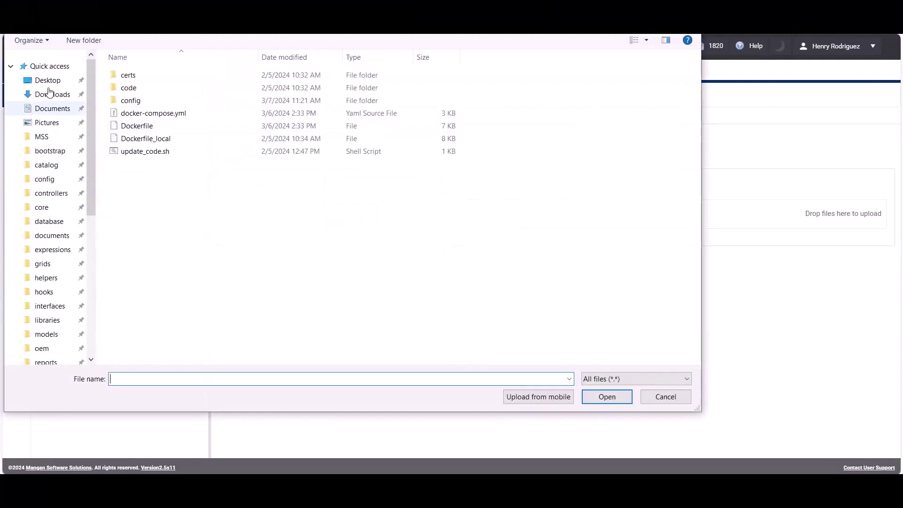
left_click(53, 94)
left_click(118, 89)
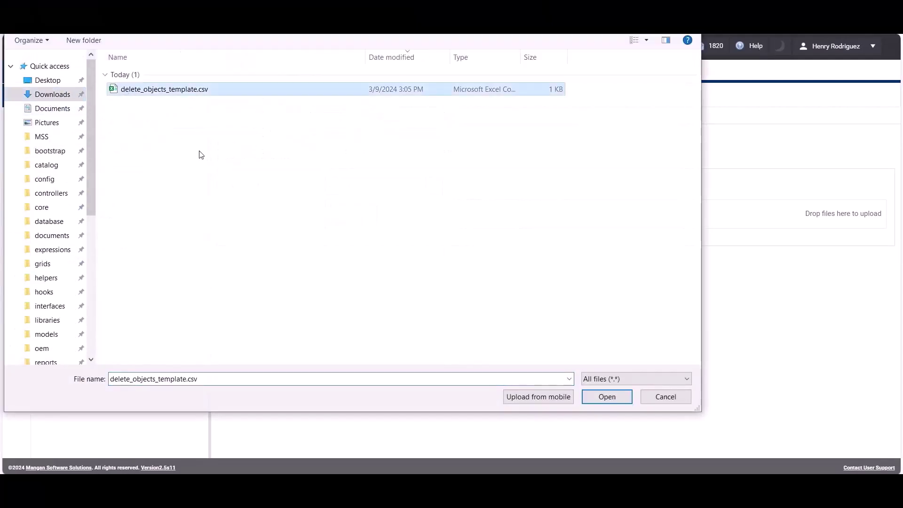
left_click(619, 396)
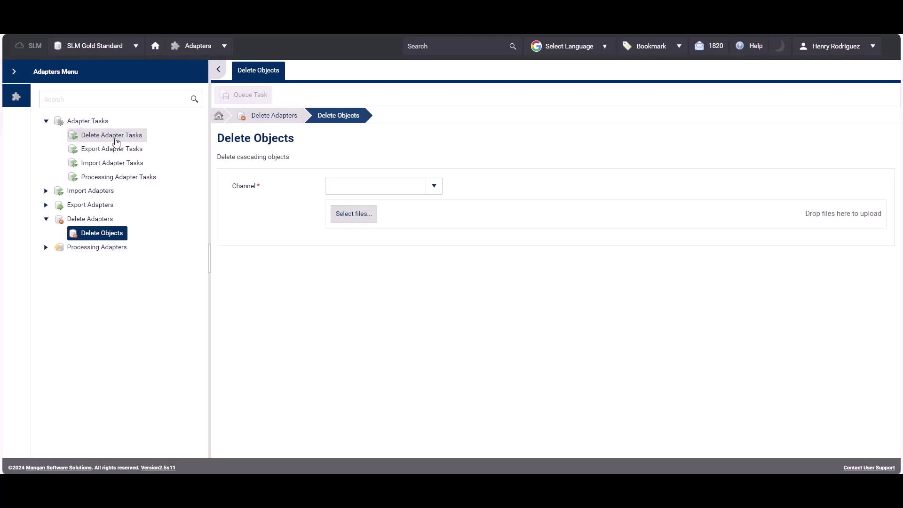
Open the Delete Adapter Tasks and refresh the pending and finished lists to check the deletion task's status
left_click(115, 141)
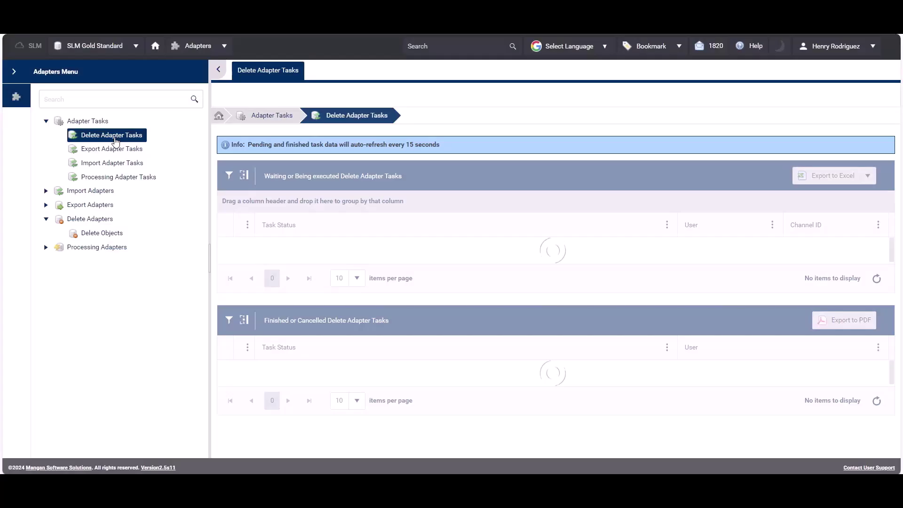
left_click(877, 281)
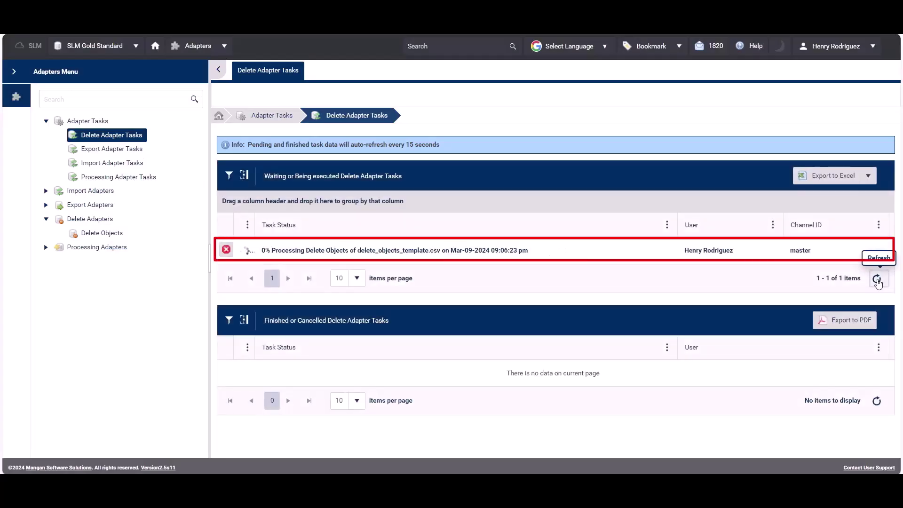
left_click(878, 280)
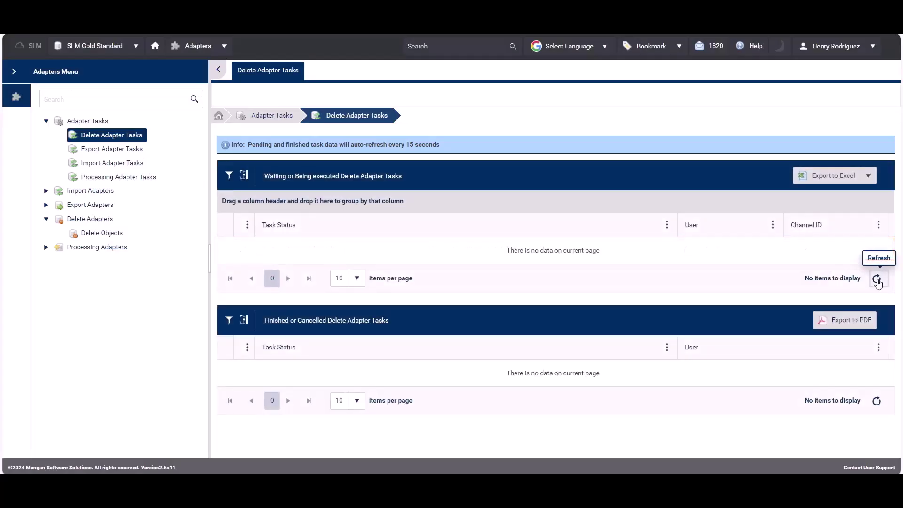
left_click(877, 400)
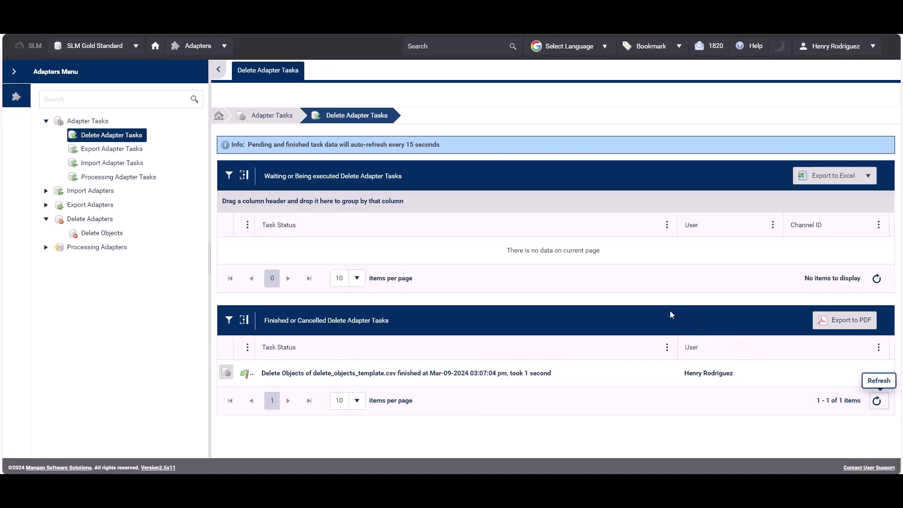
Return to the Instrumented Systems module to check its object tree after the deletion
left_click(199, 48)
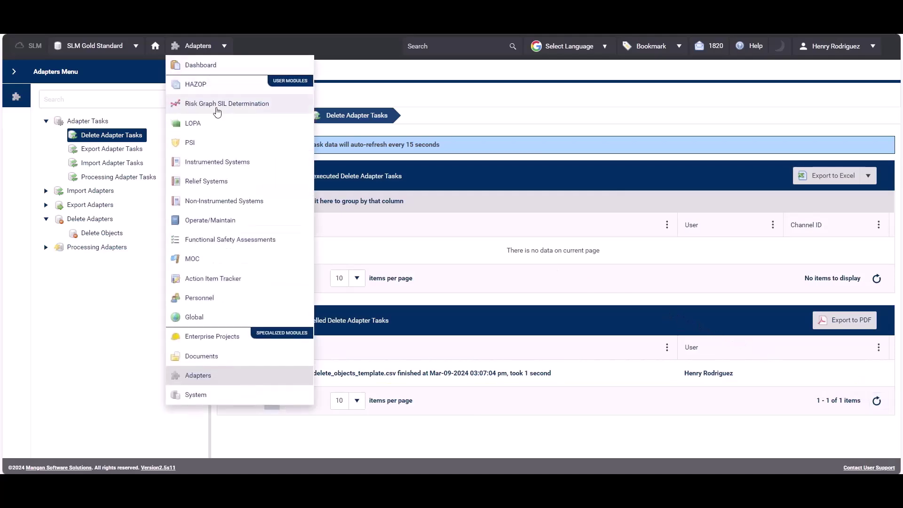
left_click(219, 165)
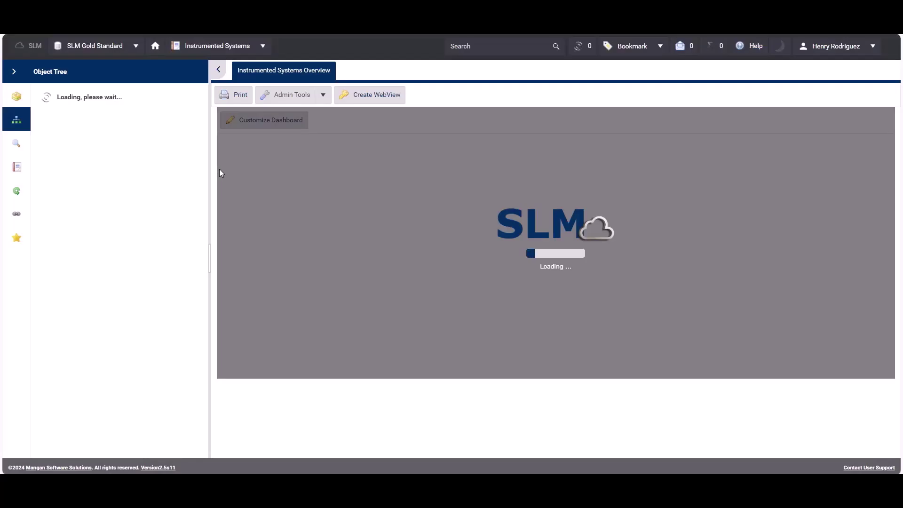